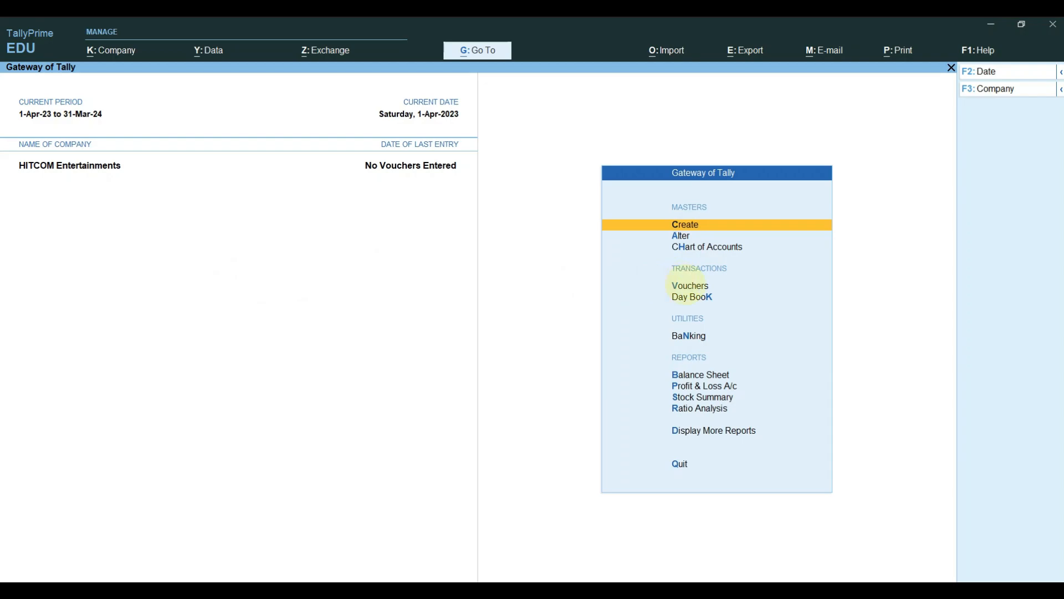
Step: Open accounting voucher creation and look through the list of other voucher types
click(688, 286)
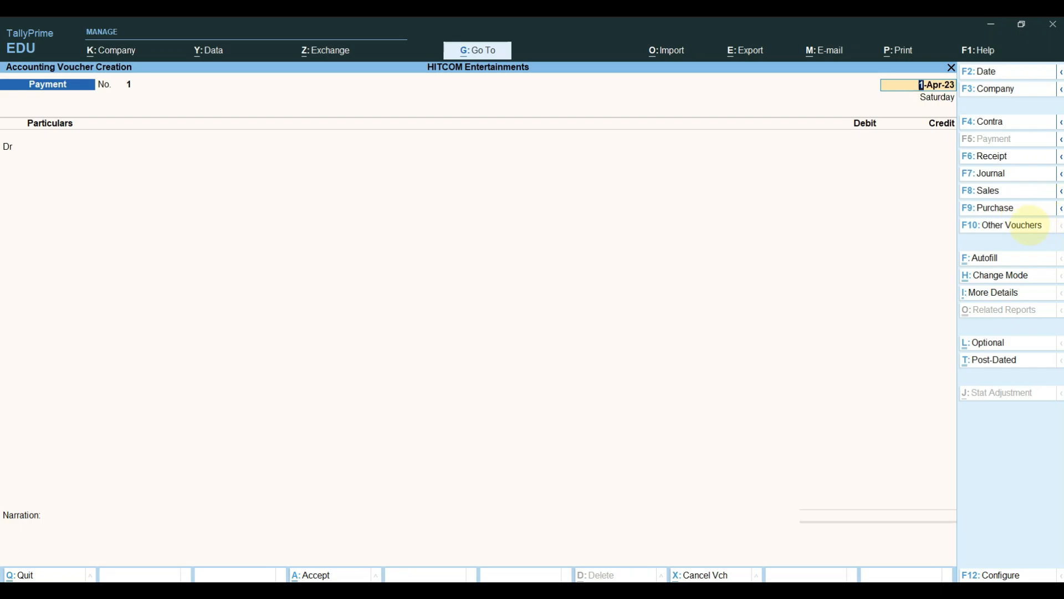
click(1030, 225)
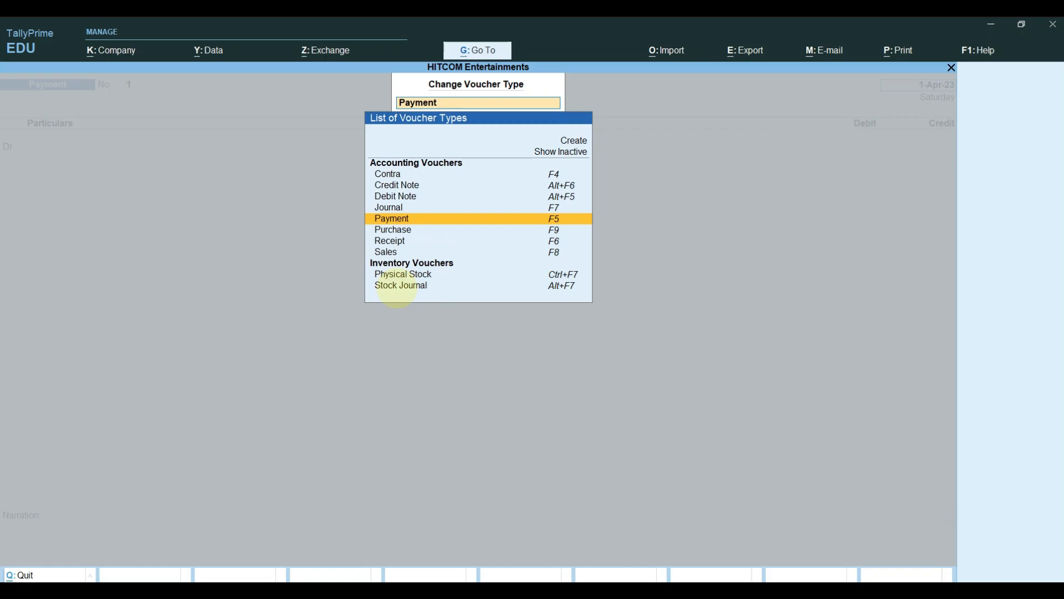
key(Escape)
key(Escape)
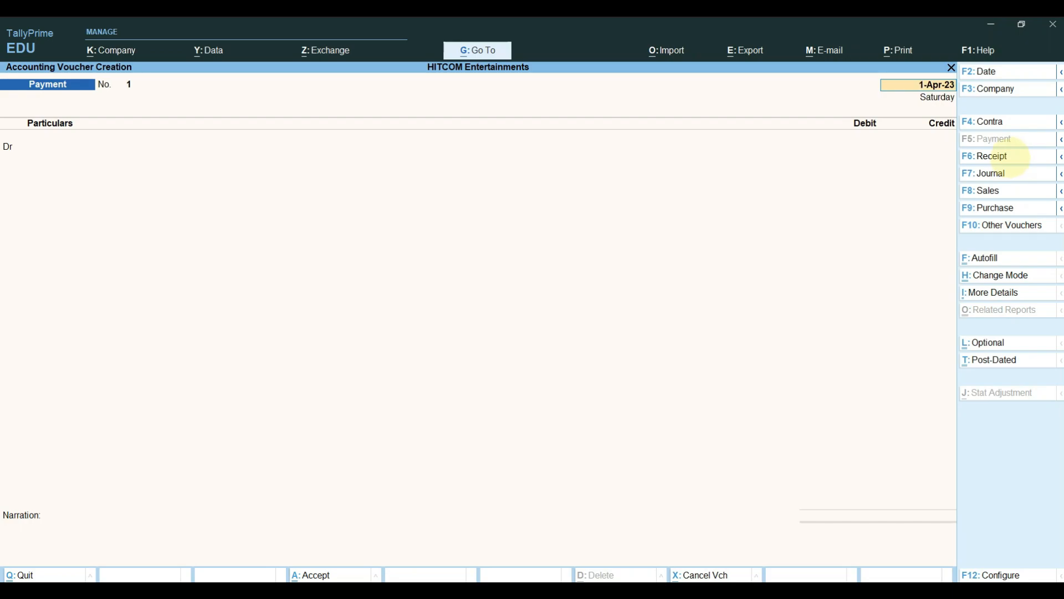
Step: Switch to a Receipt voucher and credit Capital A/c with 10,00,000
click(1010, 157)
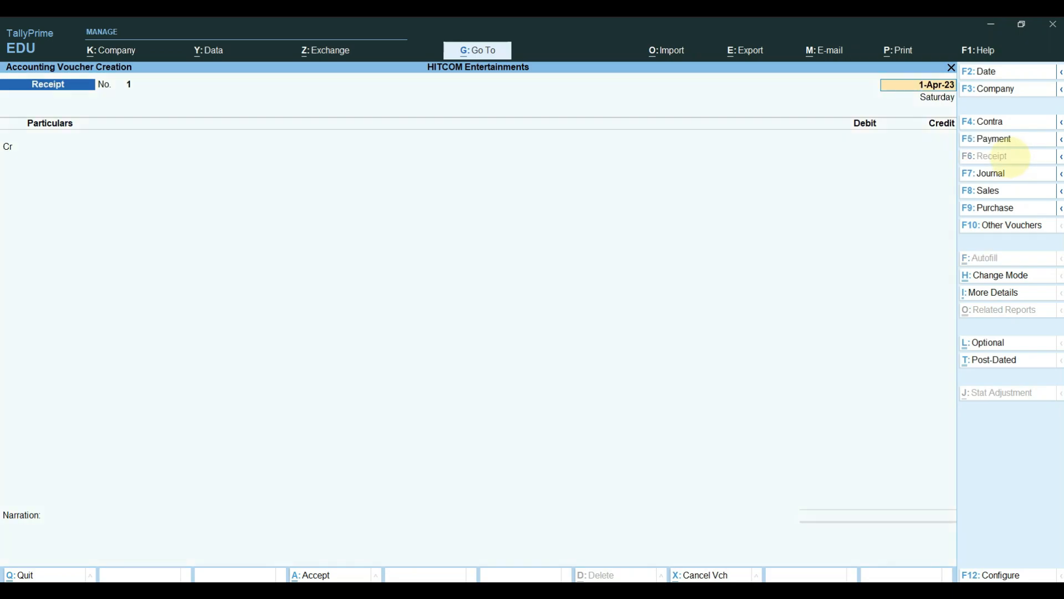
click(19, 147)
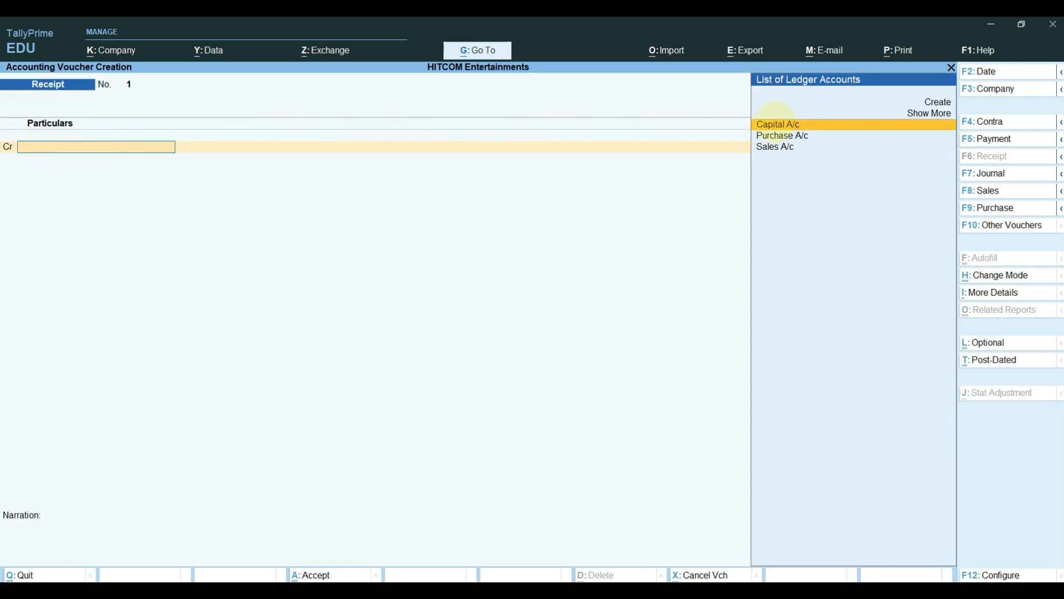
click(776, 123)
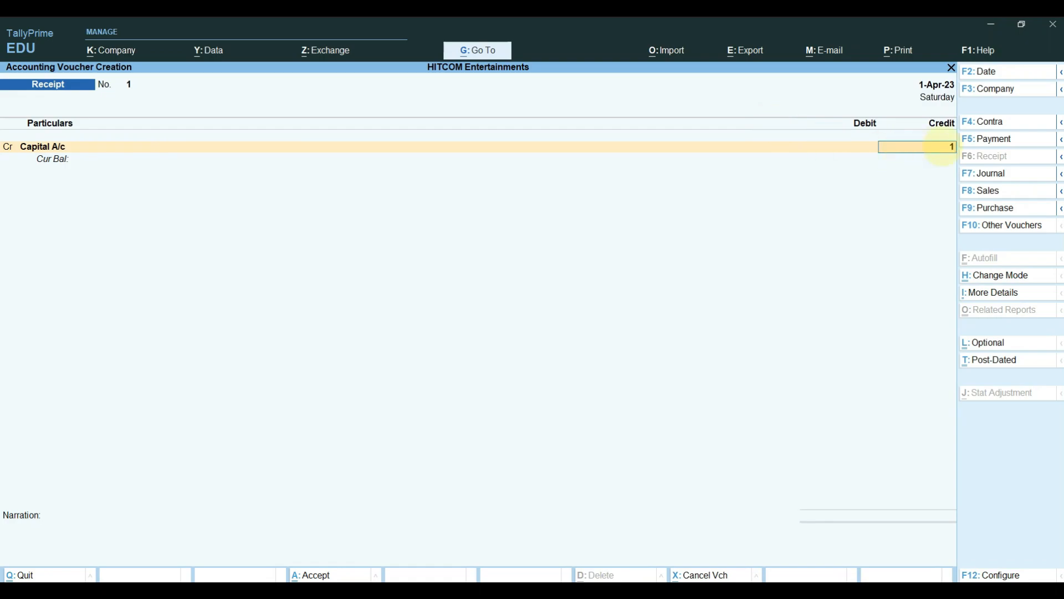
text(1000000)
key(Return)
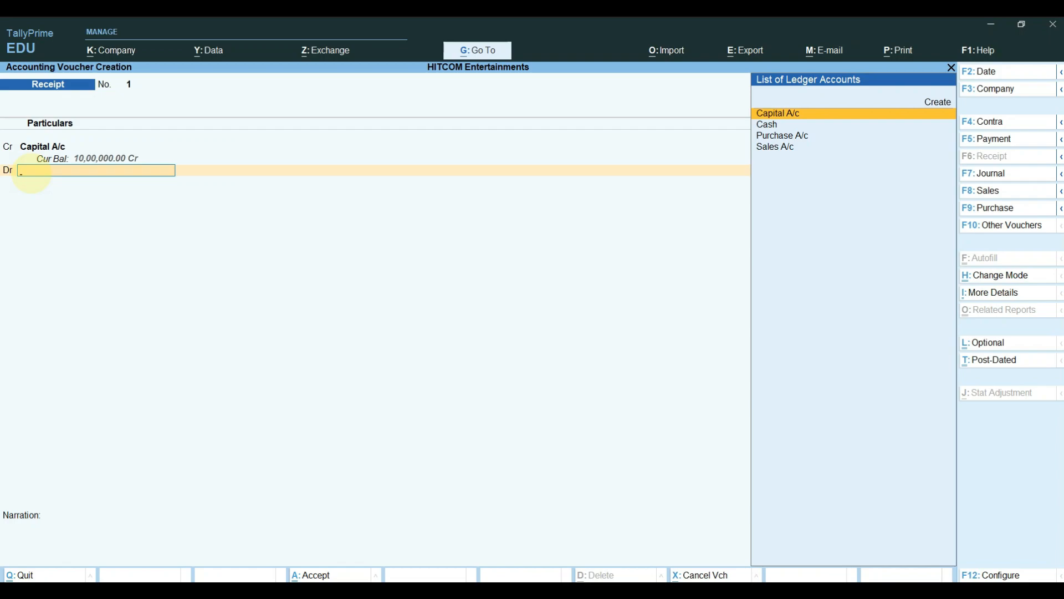
Step: Add a debit line for Cash with an amount of 8,00,000
key(Down)
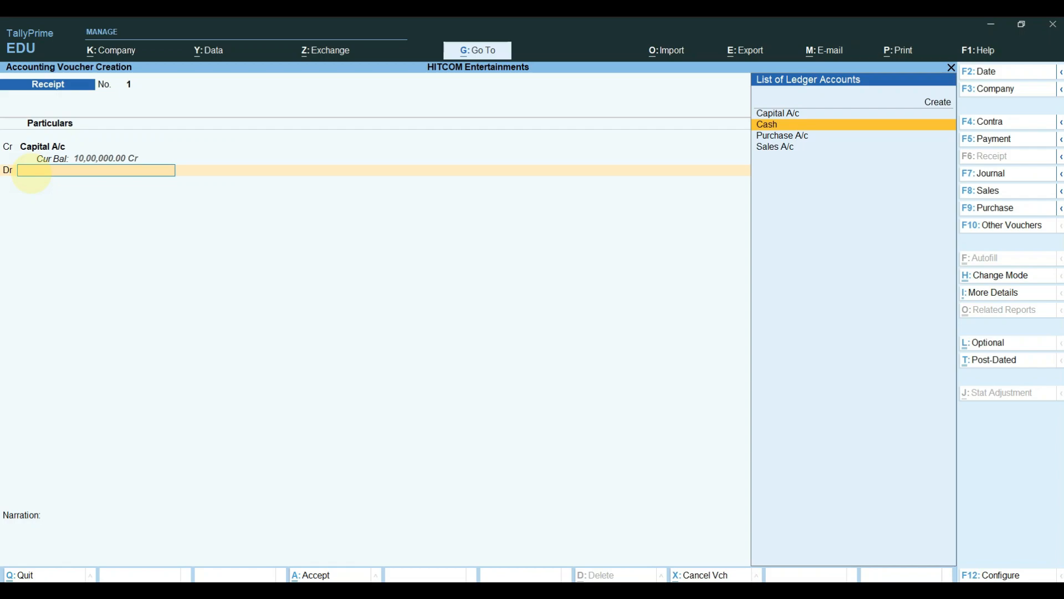
key(Return)
text(8000000)
key(BackSpace)
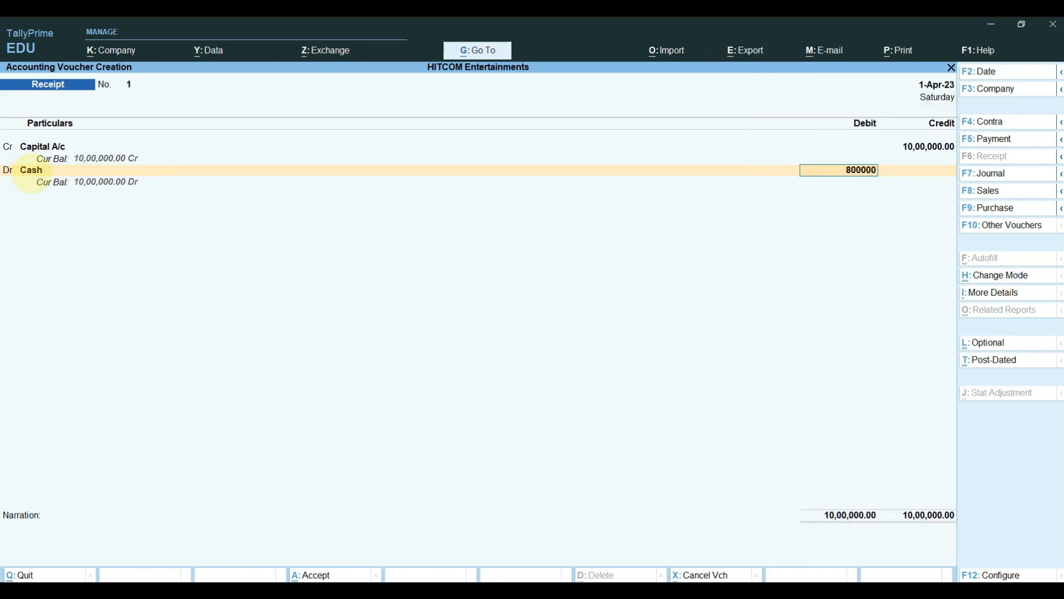
key(Return)
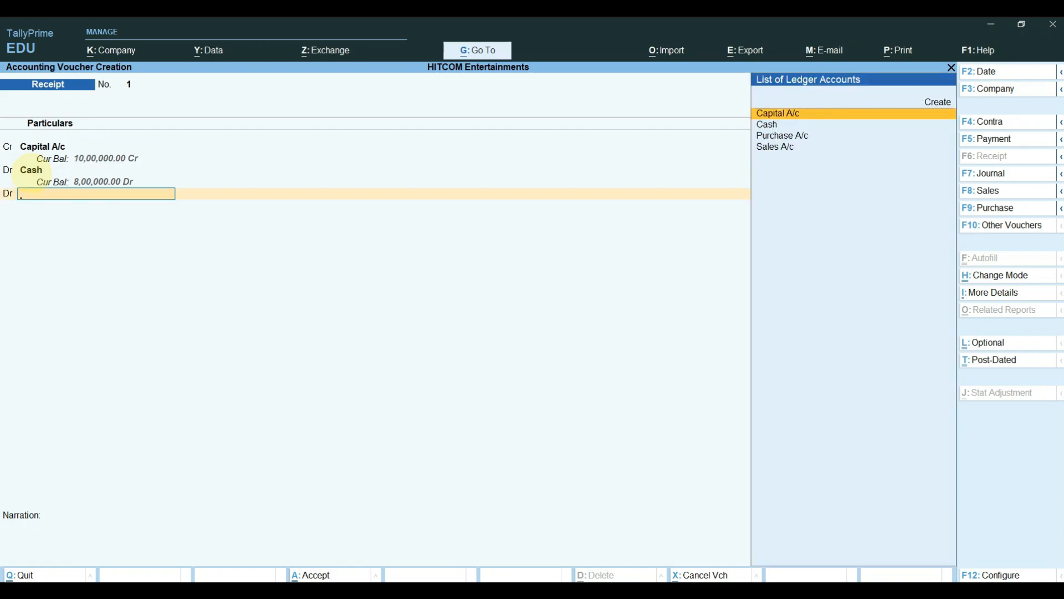
Step: Start a new ledger for the next debit line, named State Bank of India, under the Bank OD A/c group
key(Up)
key(Return)
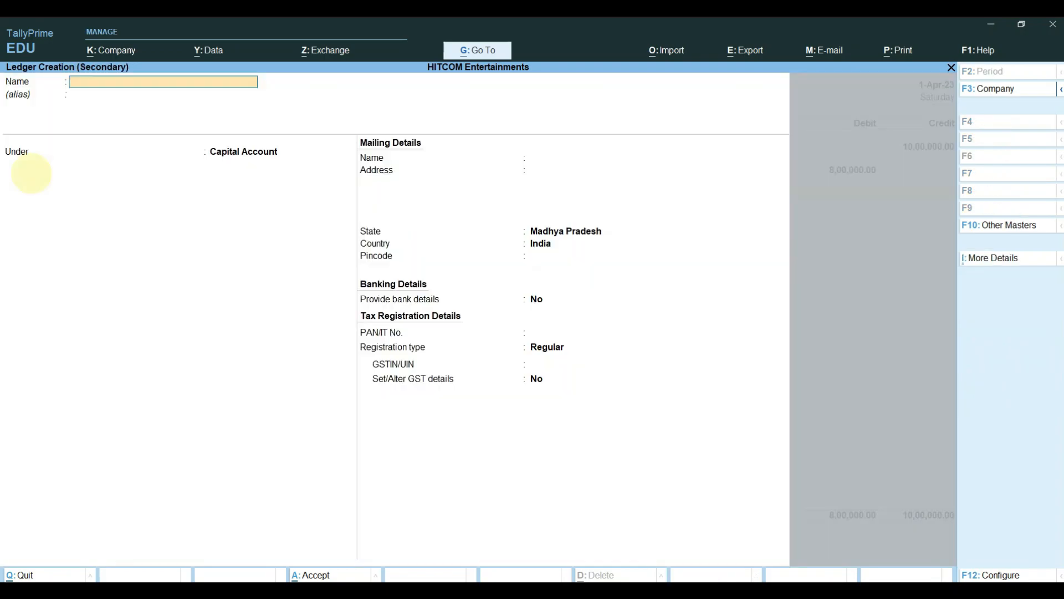
text(State Bank of India)
key(Return)
key(Up)
key(Up)
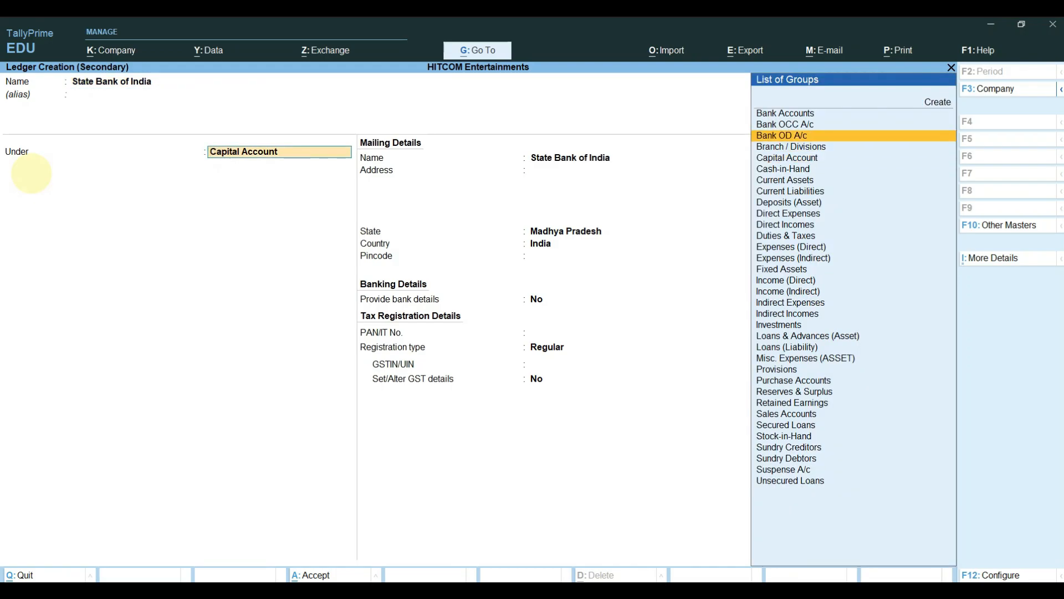
key(Up)
key(Up)
key(Down)
key(Down)
key(Up)
key(Up)
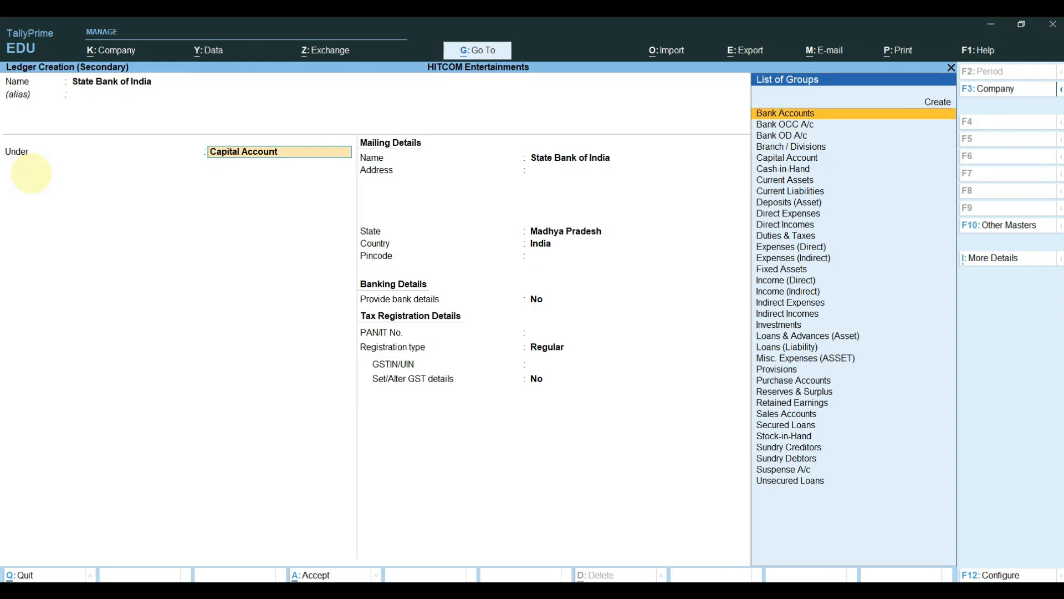
key(Down)
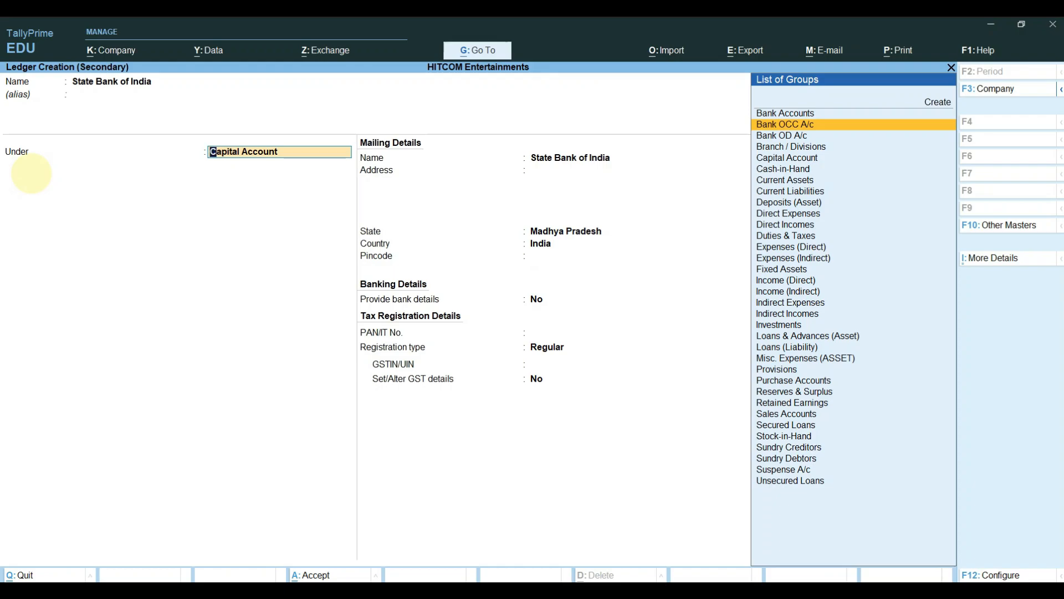
key(Down)
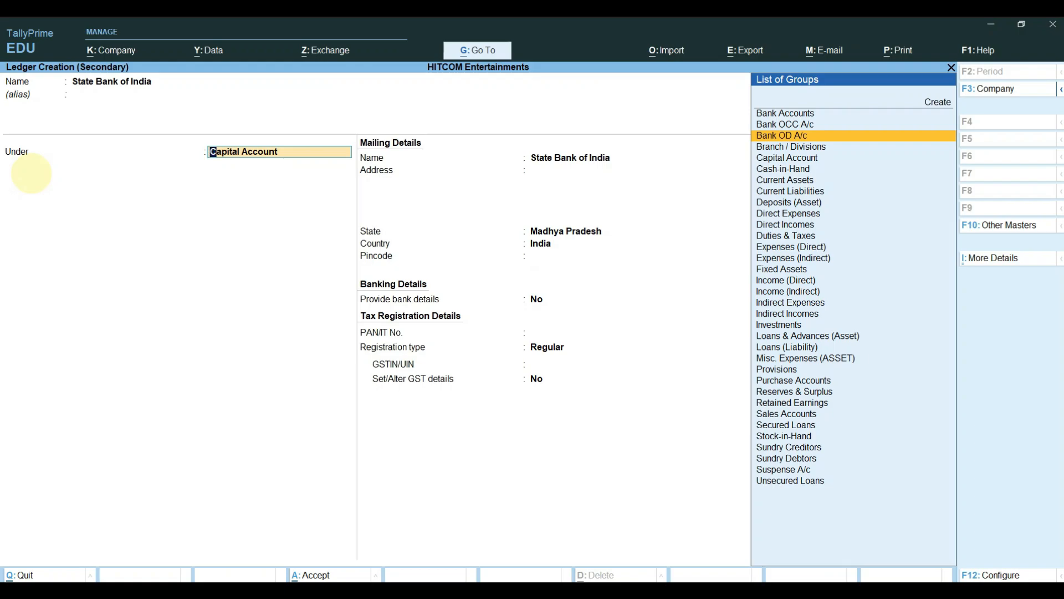
key(Return)
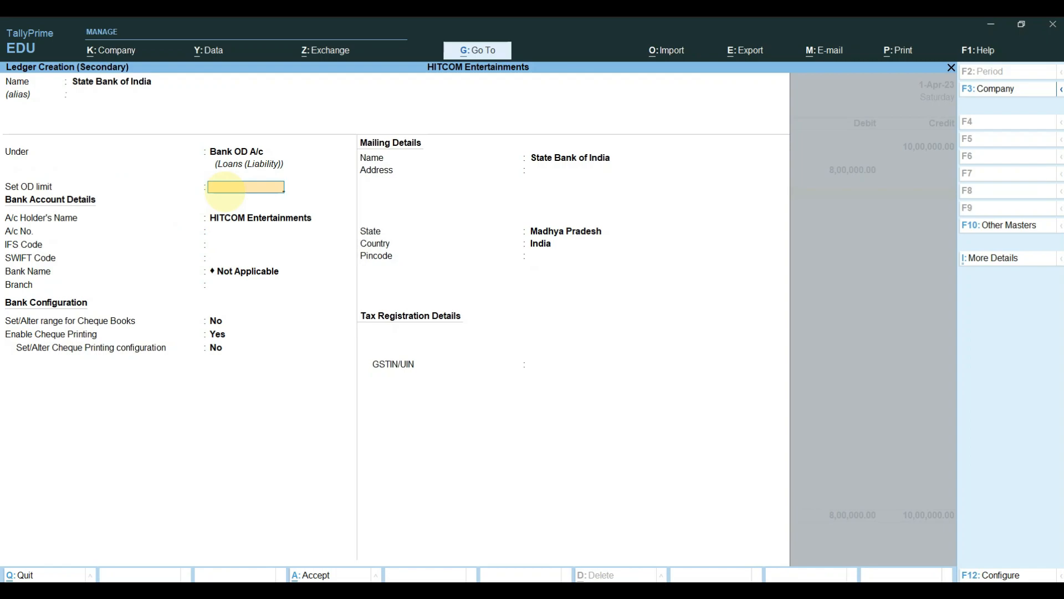
Step: Leave the remaining bank account details and cheque settings at their defaults and save the State Bank of India ledger
key(Return)
key(Return)
key(Return)
key(Return)
key(Return)
key(Return)
key(Return)
key(Return)
key(Return)
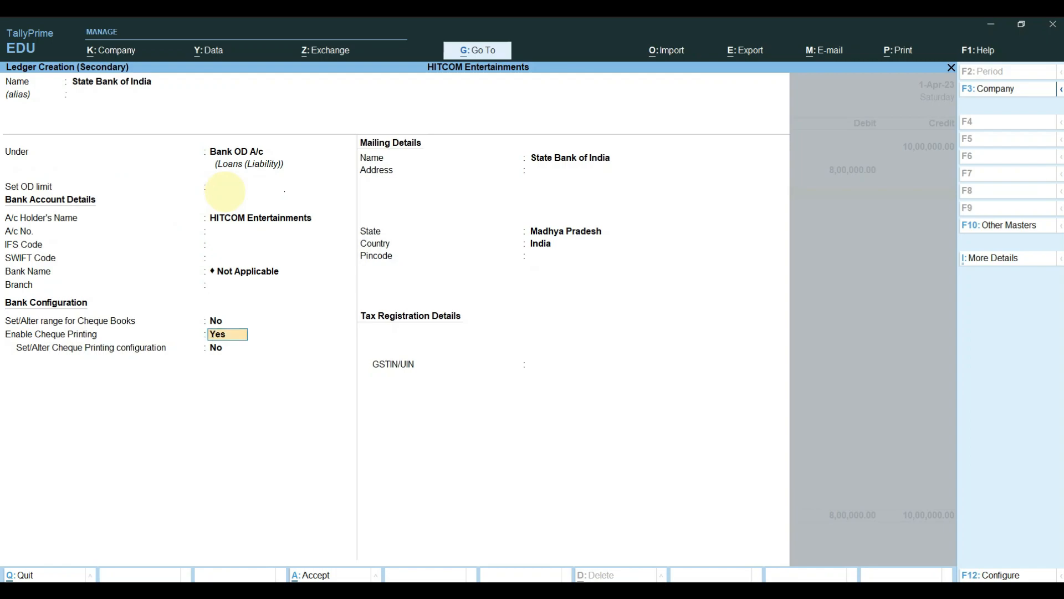
key(ctrl+a)
Step: Debit State Bank of India with 1,00,000 in the receipt voucher
text(1,00,0)
text(00)
key(Return)
key(Return)
key(Return)
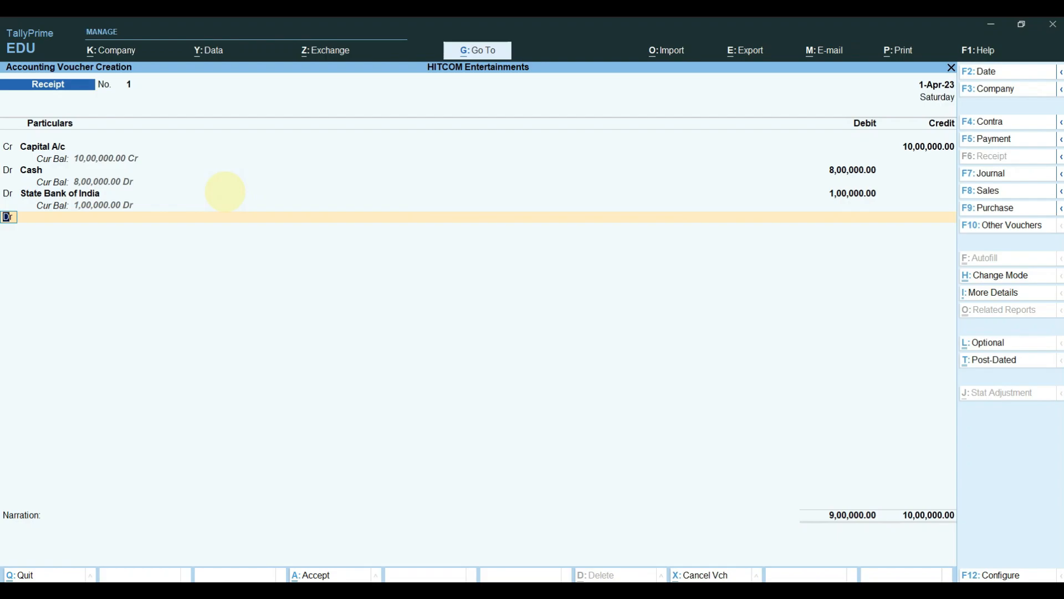
Step: Start another new ledger for the next debit line and name it Furniture
key(Return)
key(Up)
key(Return)
text(Furniture)
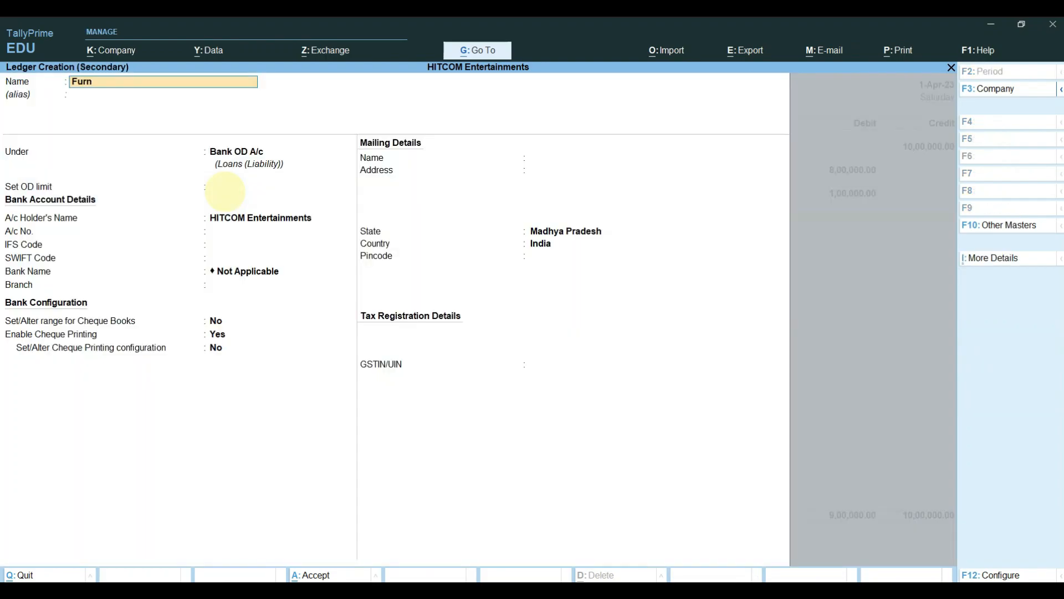
key(BackSpace)
key(BackSpace)
key(BackSpace)
text(ure)
key(Return)
key(Return)
Step: Place the Furniture ledger under the Fixed Assets group and save it with the default statutory details
key(Down)
key(Down)
key(Down)
key(Down)
key(Down)
key(Down)
key(Down)
key(Down)
key(Down)
key(Down)
key(Down)
key(Up)
key(Down)
key(Down)
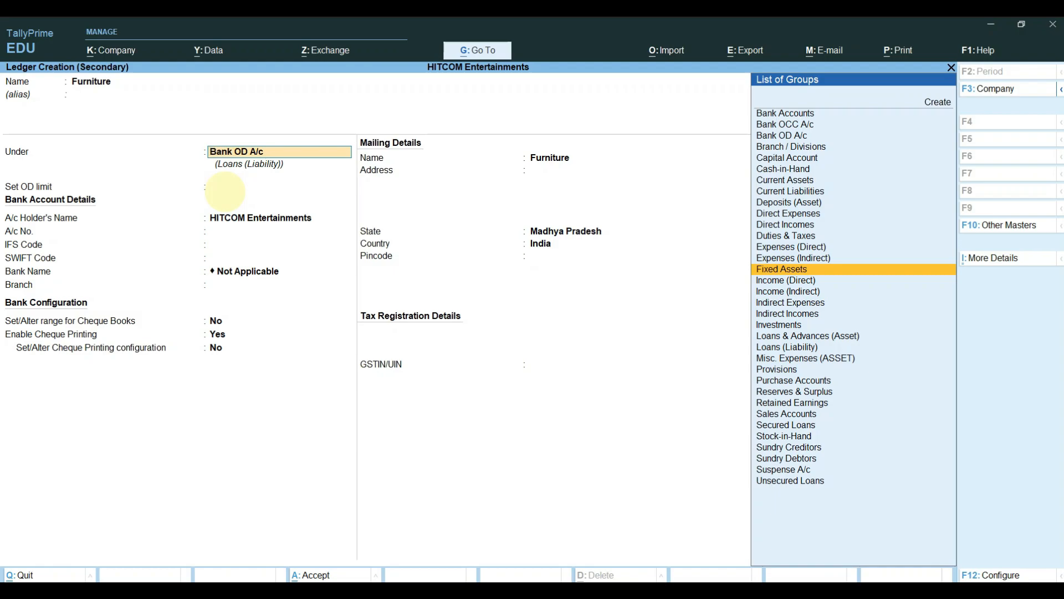
key(Return)
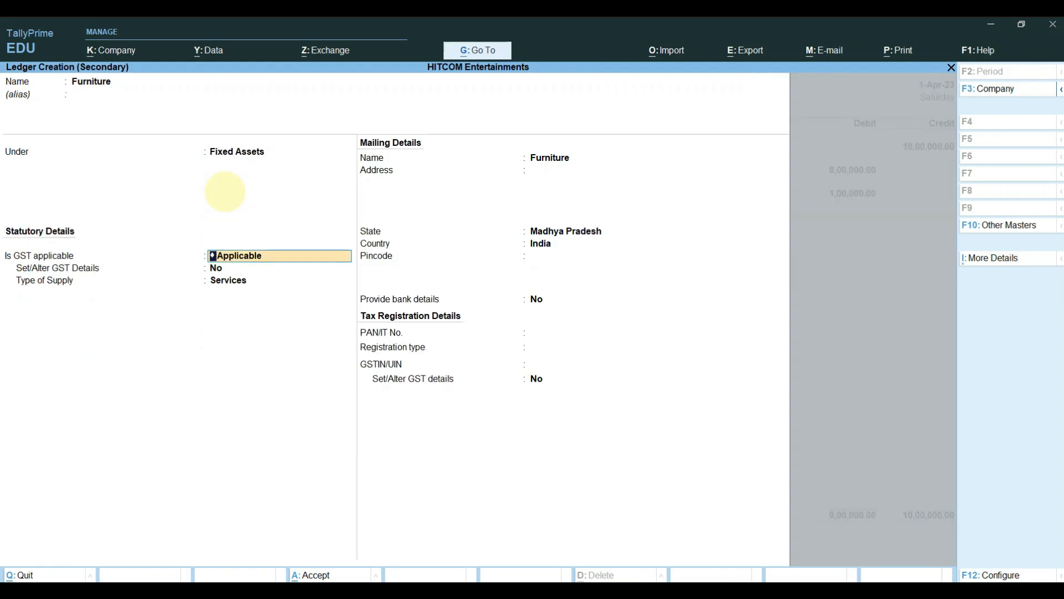
key(ctrl)
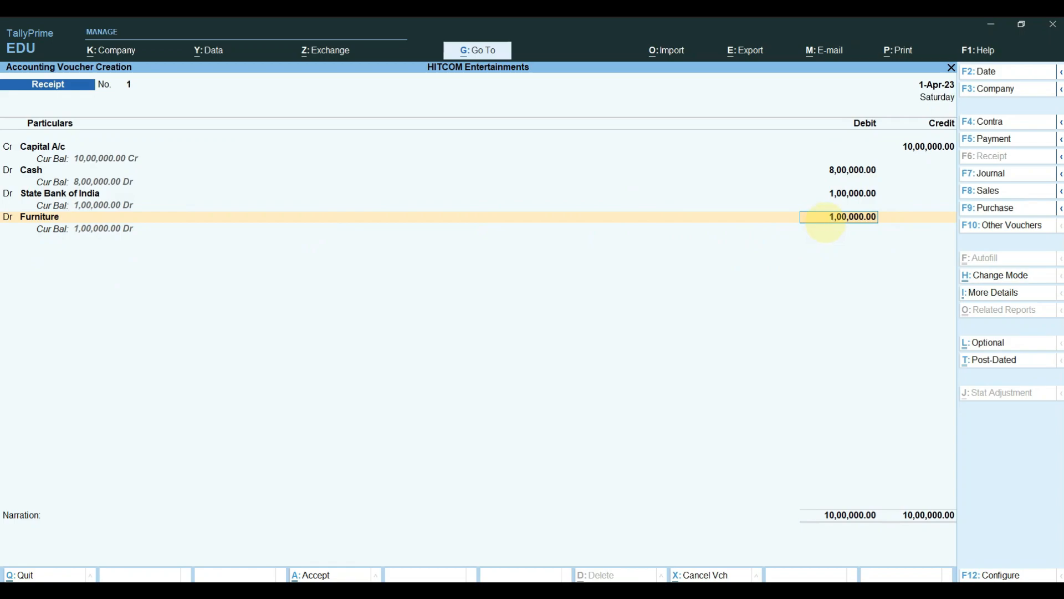
Step: Debit Furniture with 1,00,000, leave the narration blank and save the receipt voucher
key(Return)
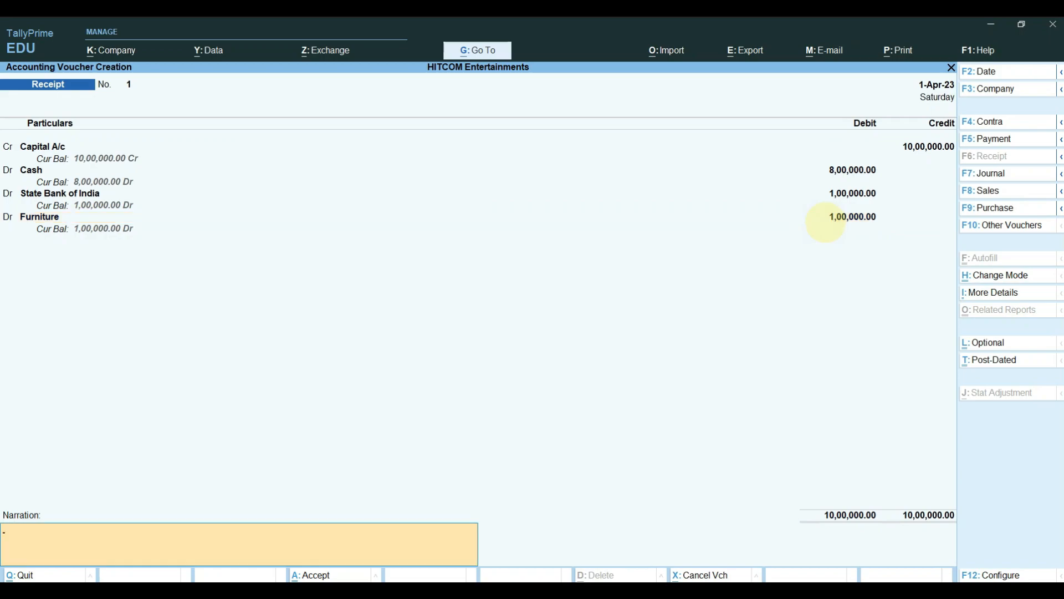
key(Return)
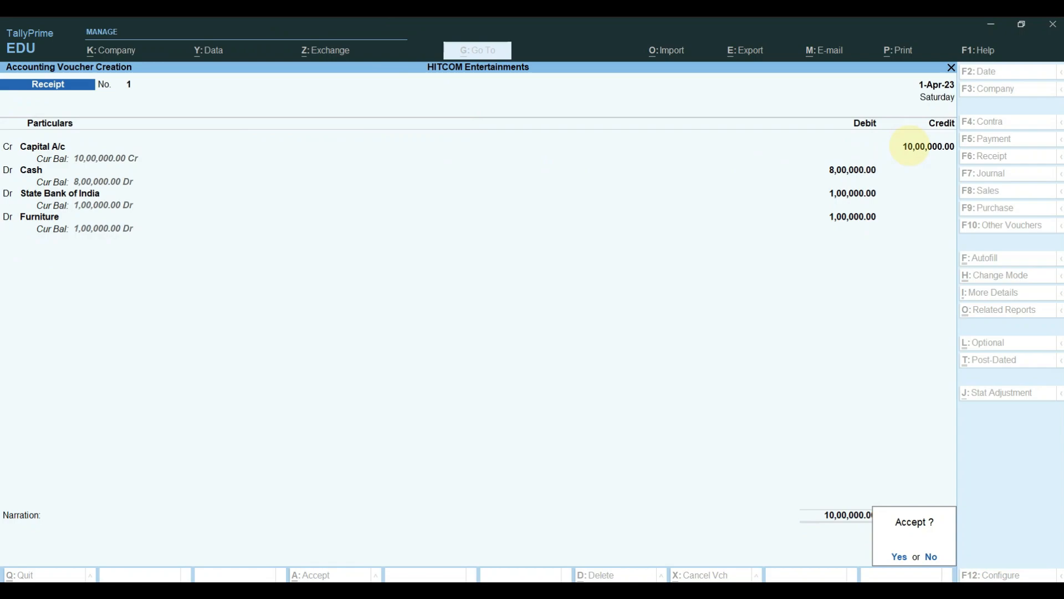
key(Return)
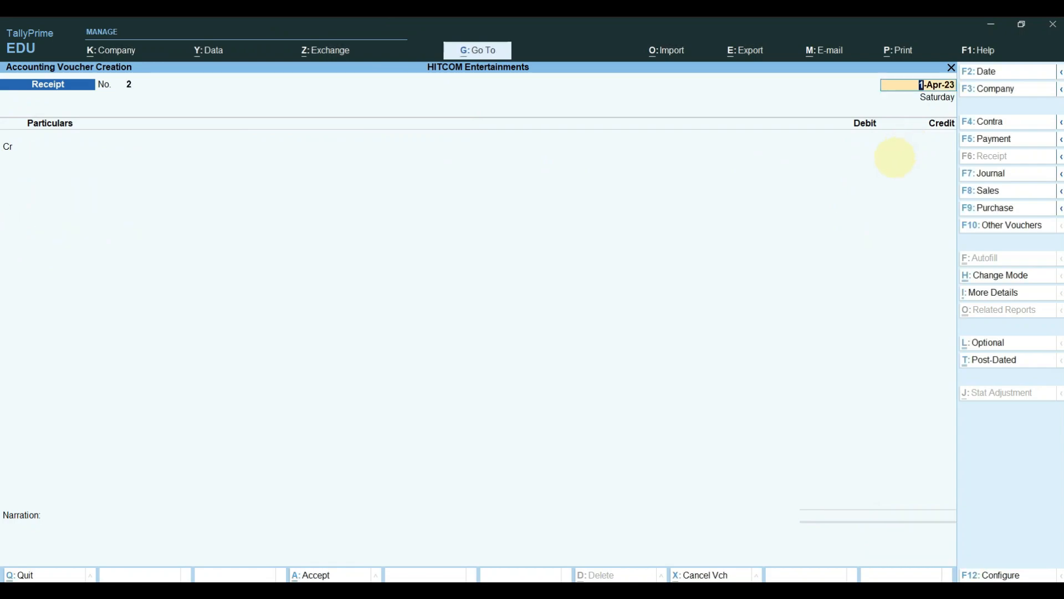